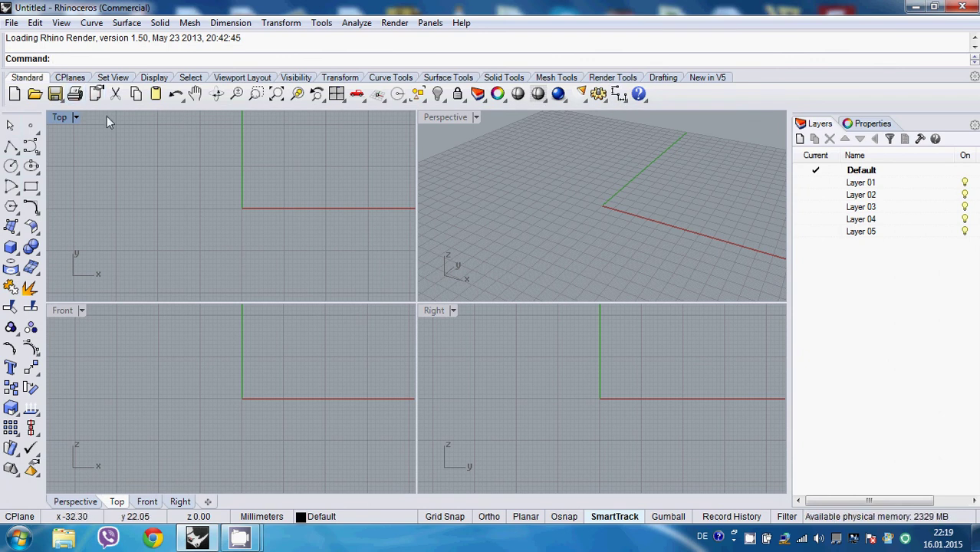
# Step: Show the Keyboard page of Rhino Options and scroll to the Ctrl-key command macros
pyautogui.click(598, 94)
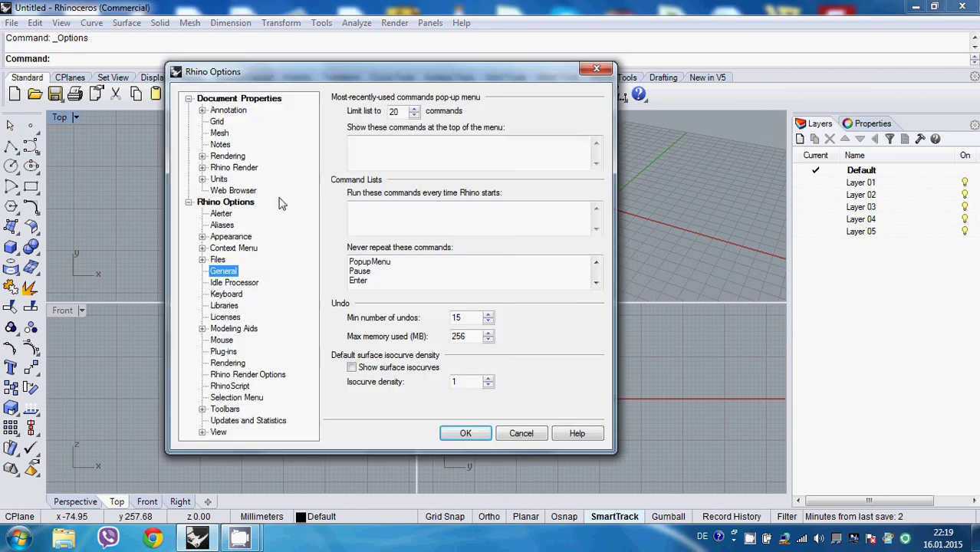
pyautogui.click(230, 295)
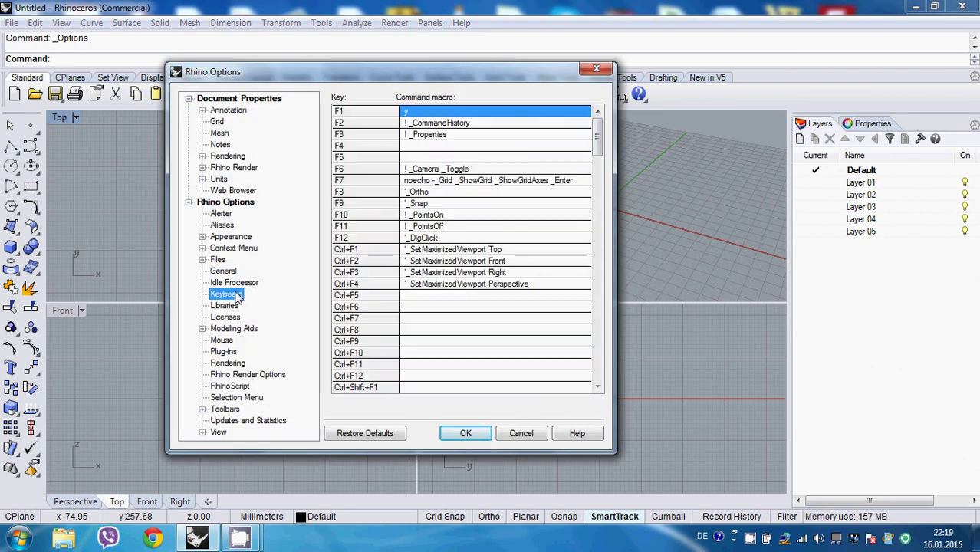
pyautogui.moveTo(598, 138); pyautogui.dragTo(601, 223)
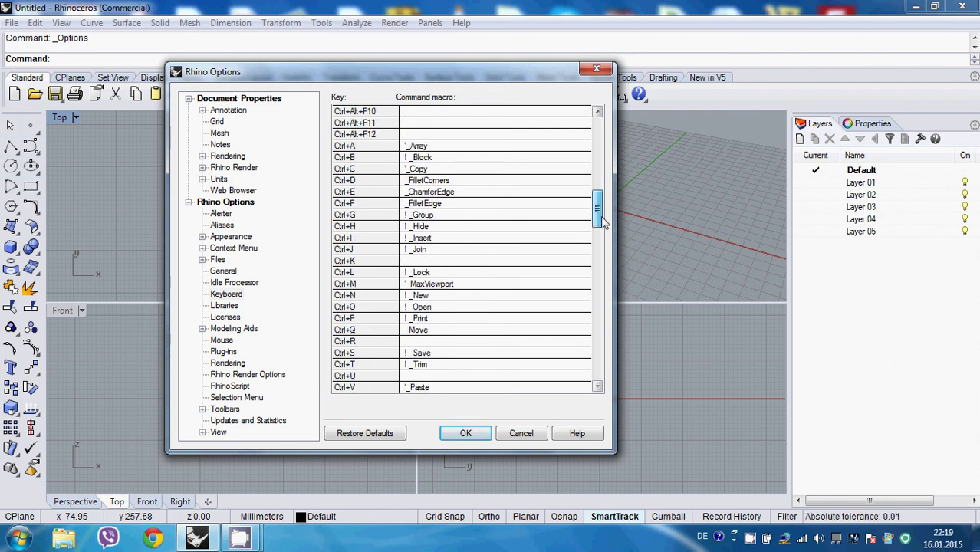
pyautogui.doubleClick(409, 145)
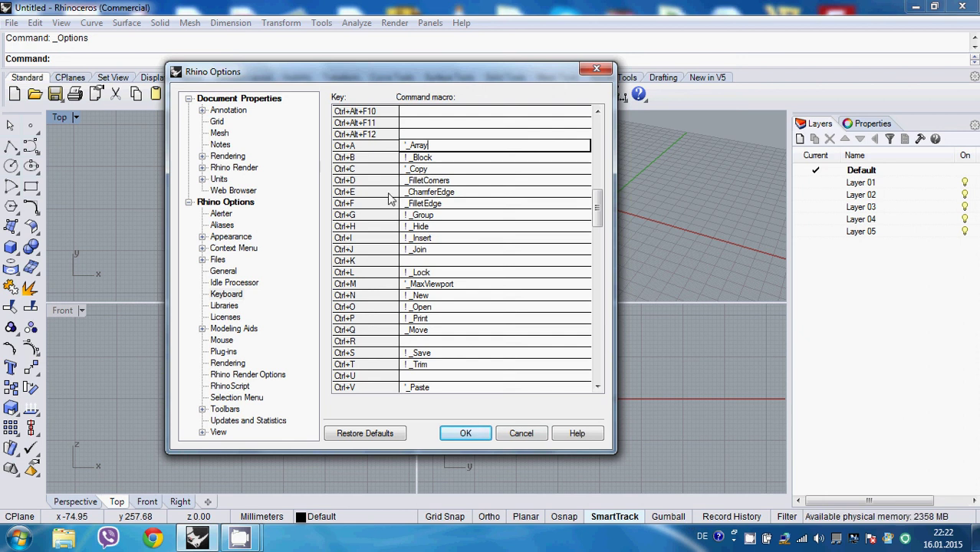
# Step: Apply the shortcut settings and close Rhino Options, returning to the four viewports
pyautogui.moveTo(601, 202); pyautogui.dragTo(603, 209)
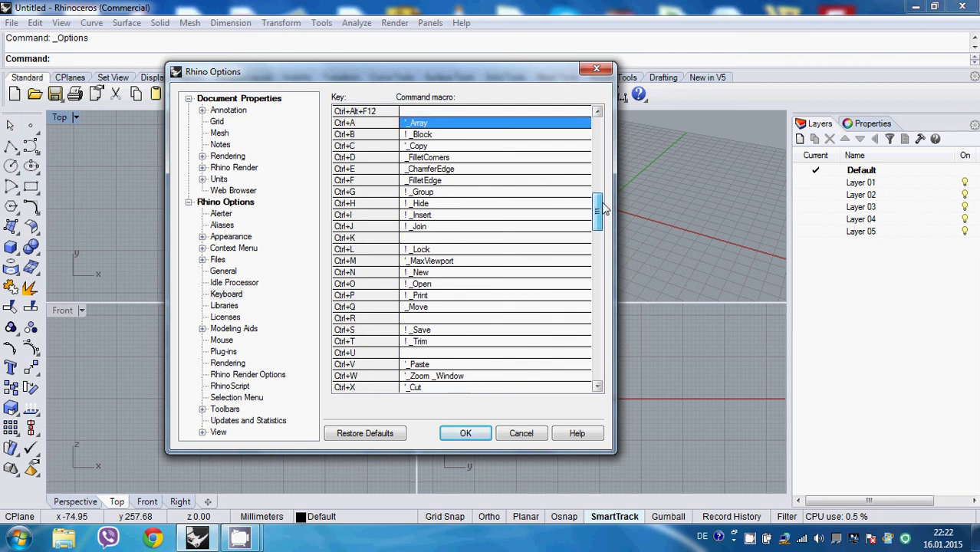
pyautogui.click(465, 433)
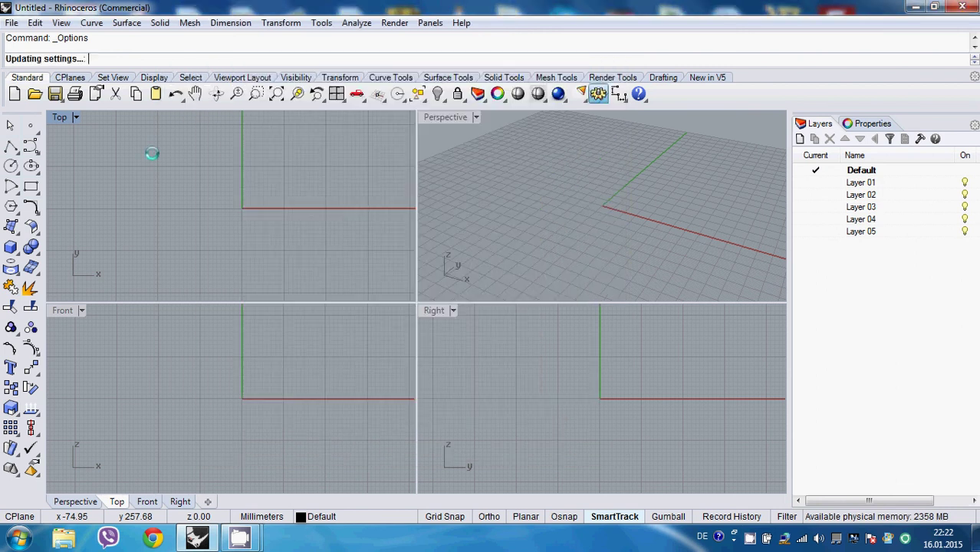
# Step: Run FitSrf from Surface Tools, enlarge the command history, and select the _FitSrf text
pyautogui.click(444, 79)
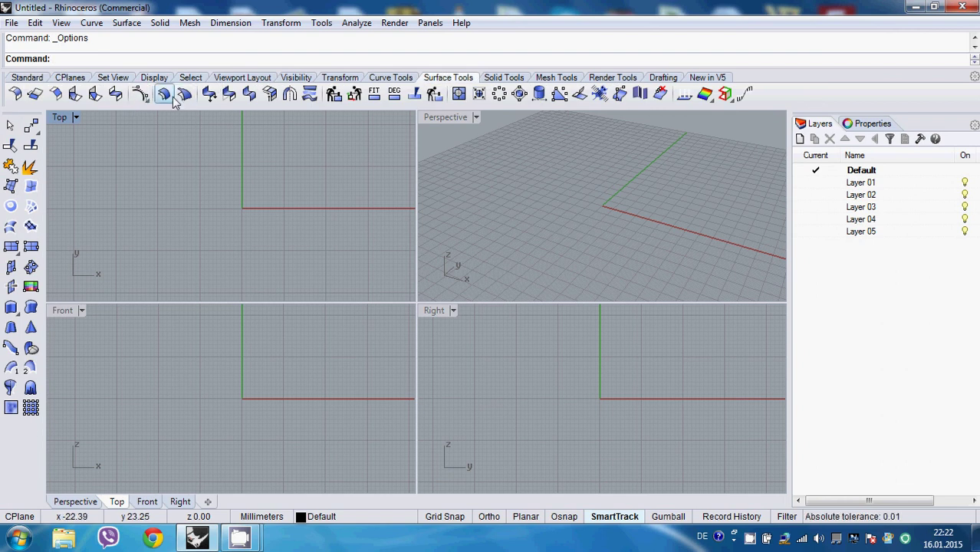
pyautogui.click(373, 98)
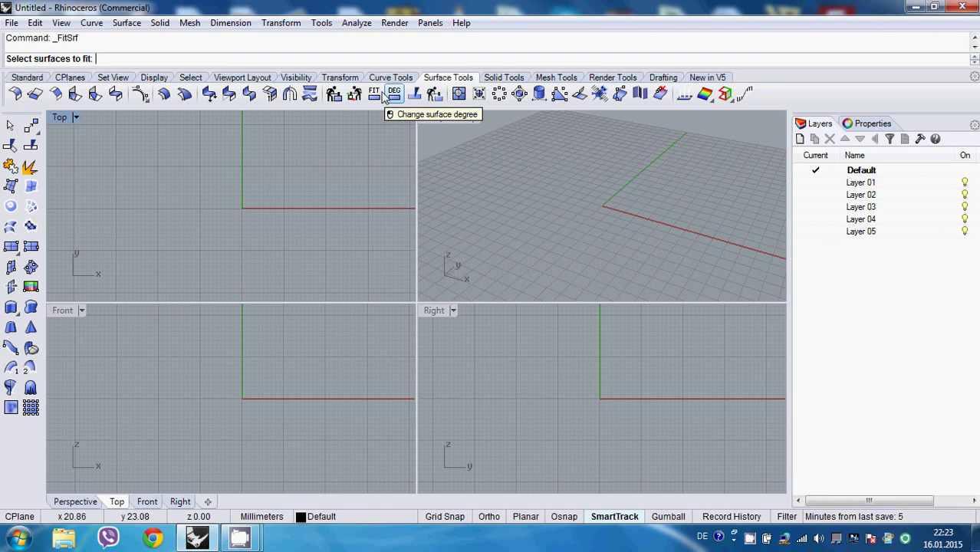
pyautogui.moveTo(130, 68); pyautogui.dragTo(126, 86)
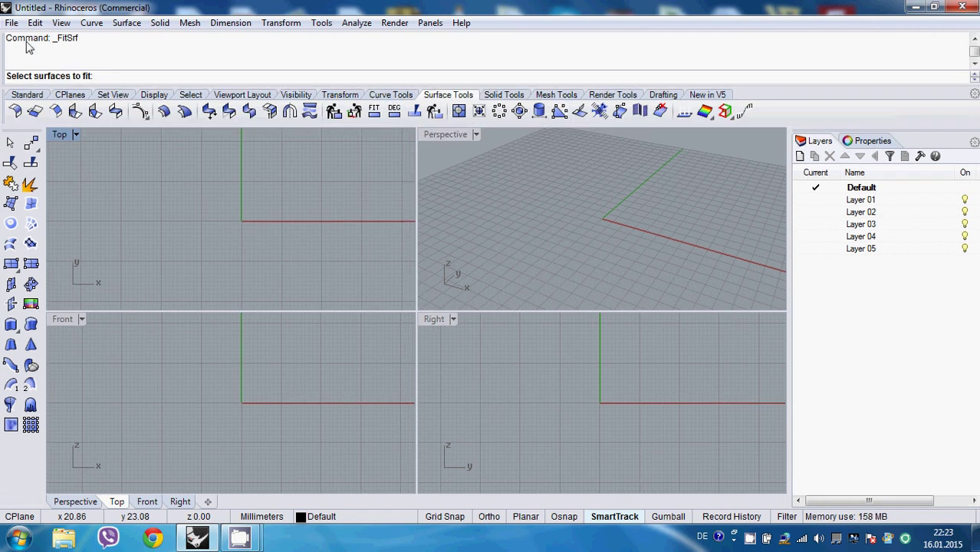
pyautogui.moveTo(54, 42); pyautogui.dragTo(77, 42)
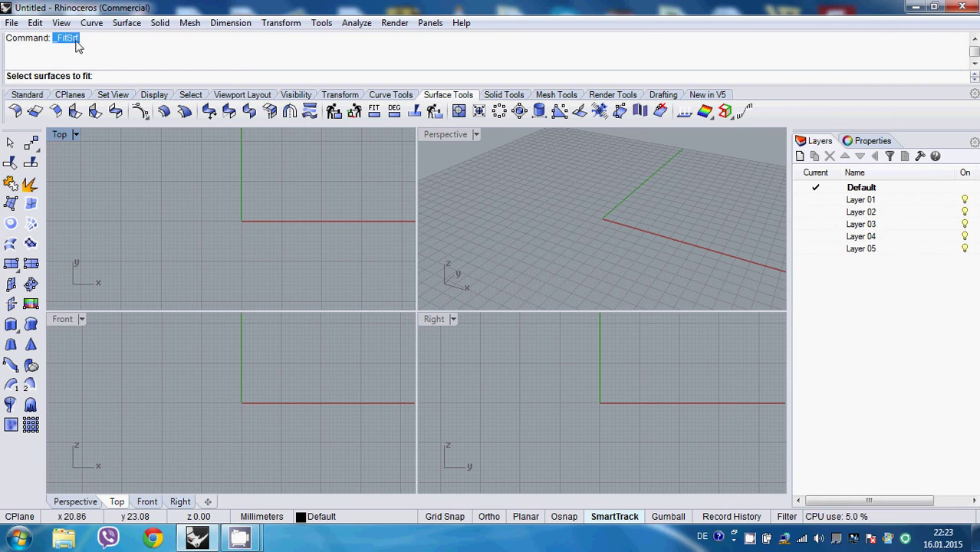
pyautogui.click(77, 46)
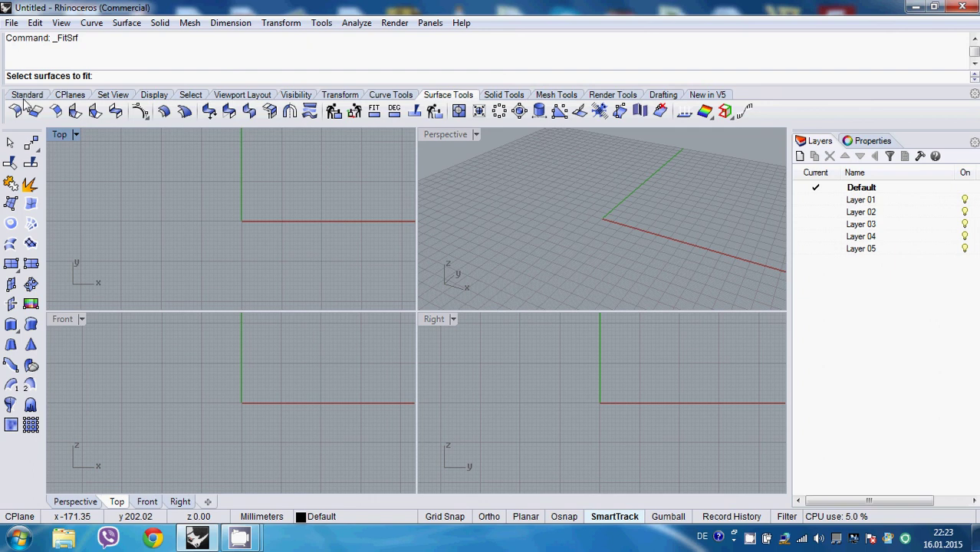
pyautogui.click(27, 95)
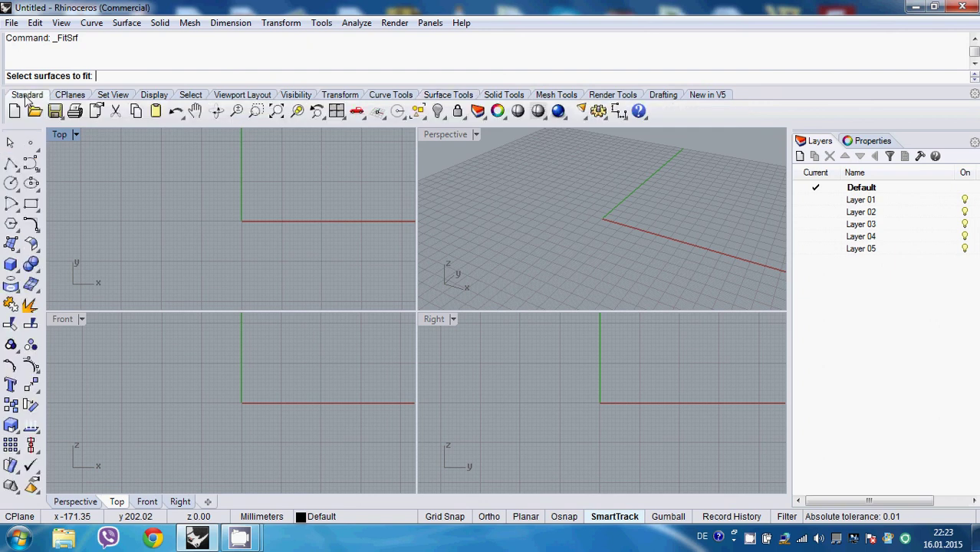
# Step: Paste _FitSrf into the F4 key's command macro in Options > Keyboard and save
pyautogui.click(96, 111)
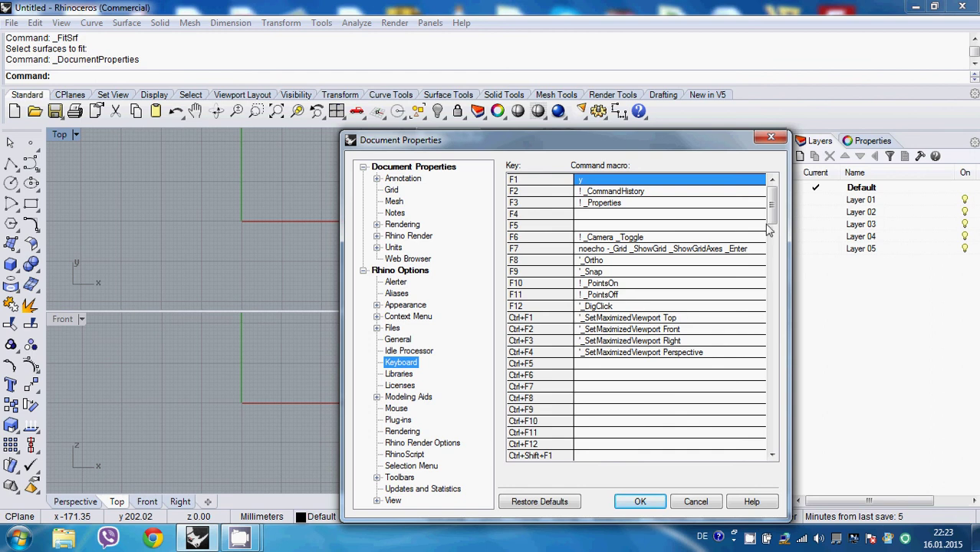
pyautogui.moveTo(773, 215); pyautogui.dragTo(776, 191)
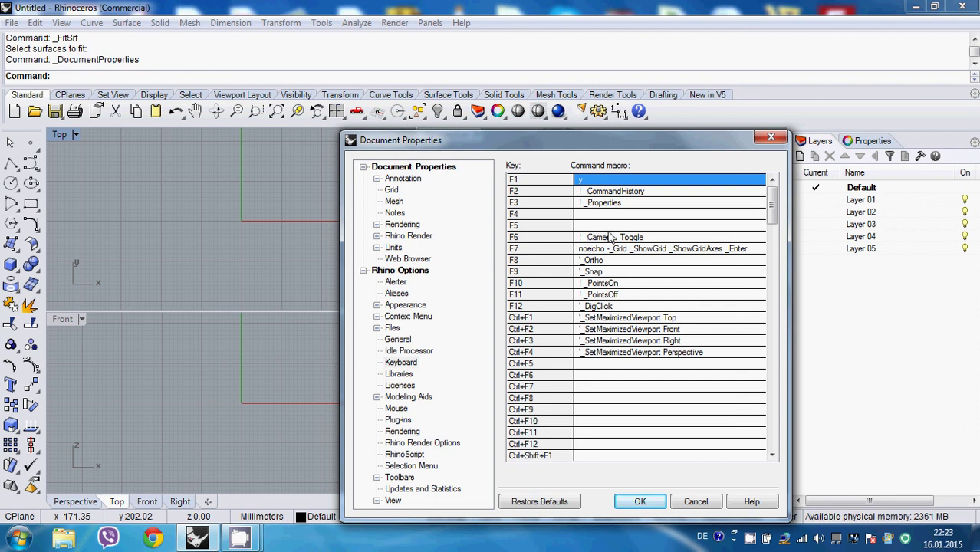
pyautogui.click(590, 215)
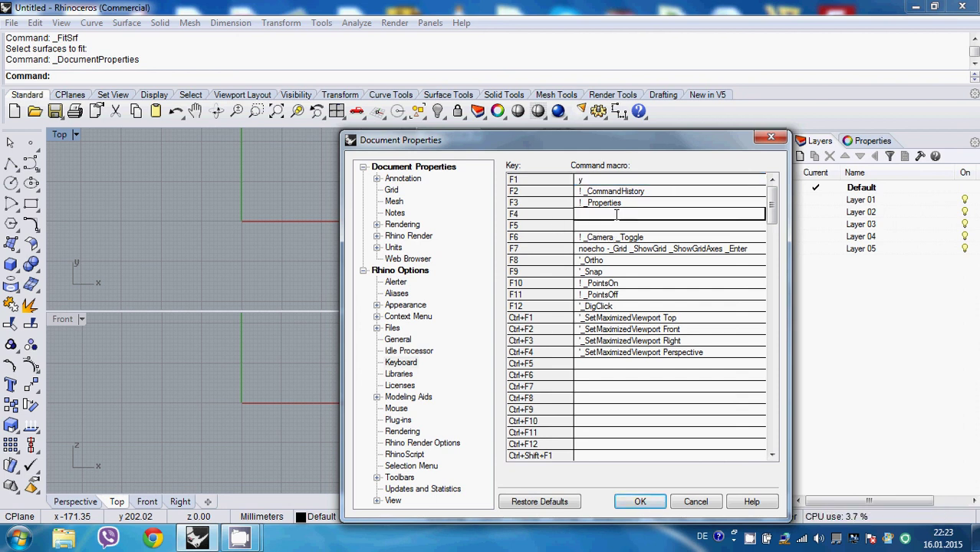
pyautogui.write('_FitSrf')
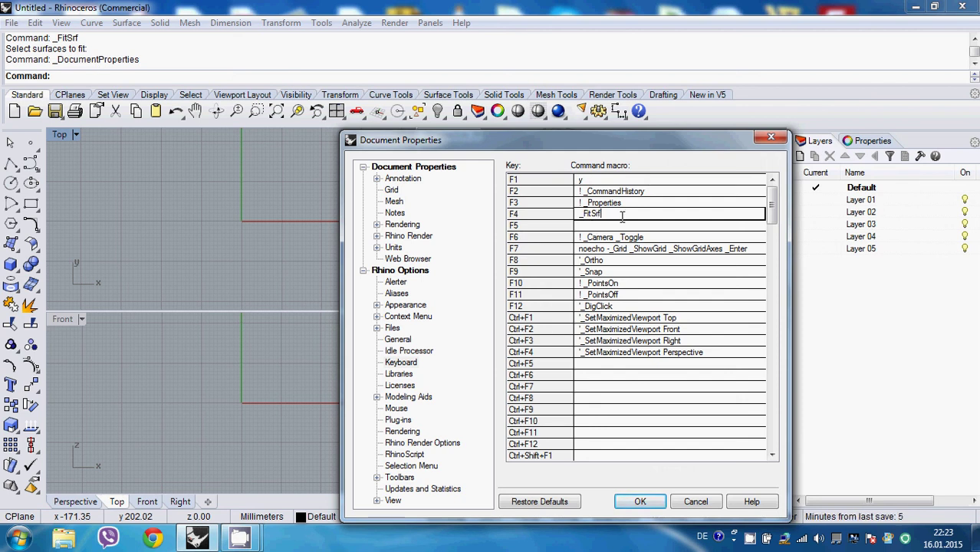
pyautogui.click(640, 500)
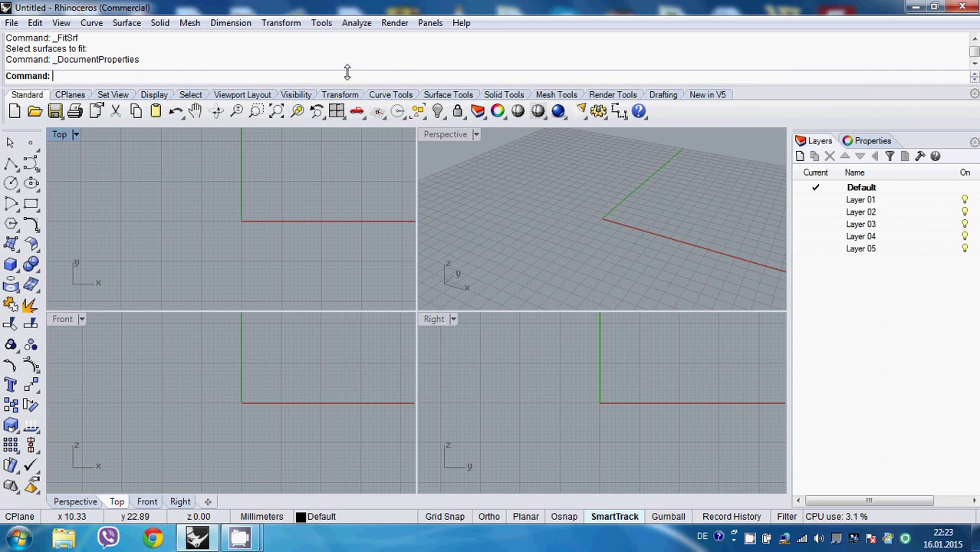
# Step: Drag the command history splitter up to make the area one line shorter
pyautogui.moveTo(347, 72); pyautogui.dragTo(347, 58)
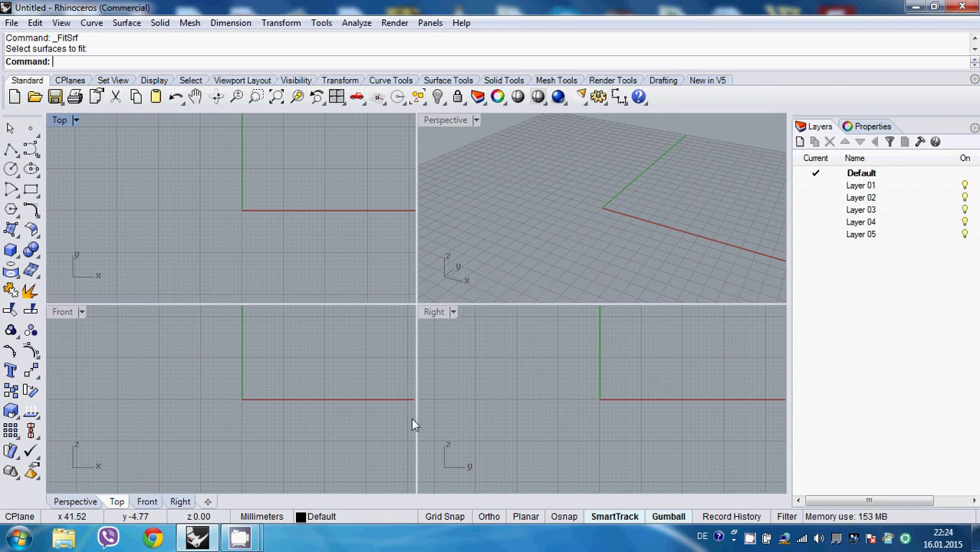
# Step: Draw a box in the Top view from two base corners and a height, then select it
pyautogui.click(11, 249)
pyautogui.click(196, 199)
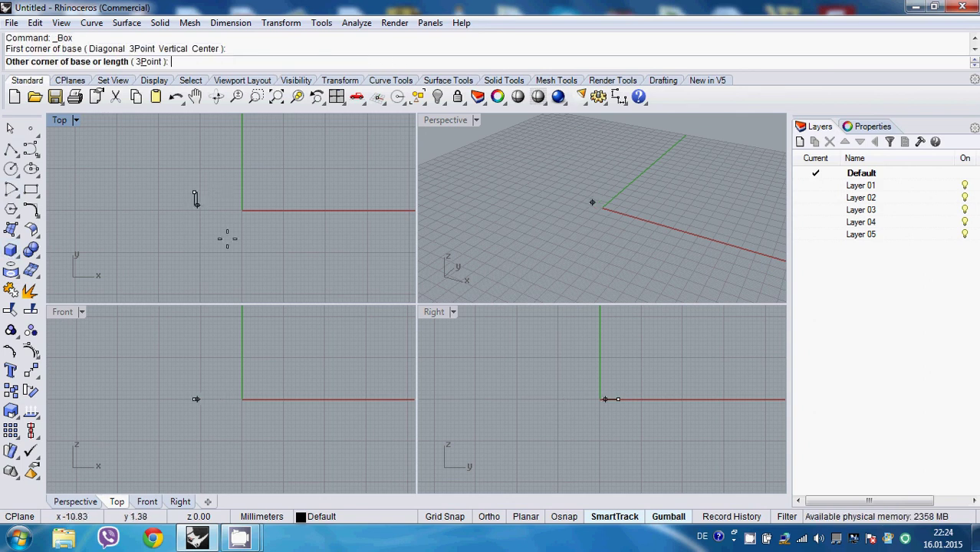
pyautogui.click(259, 193)
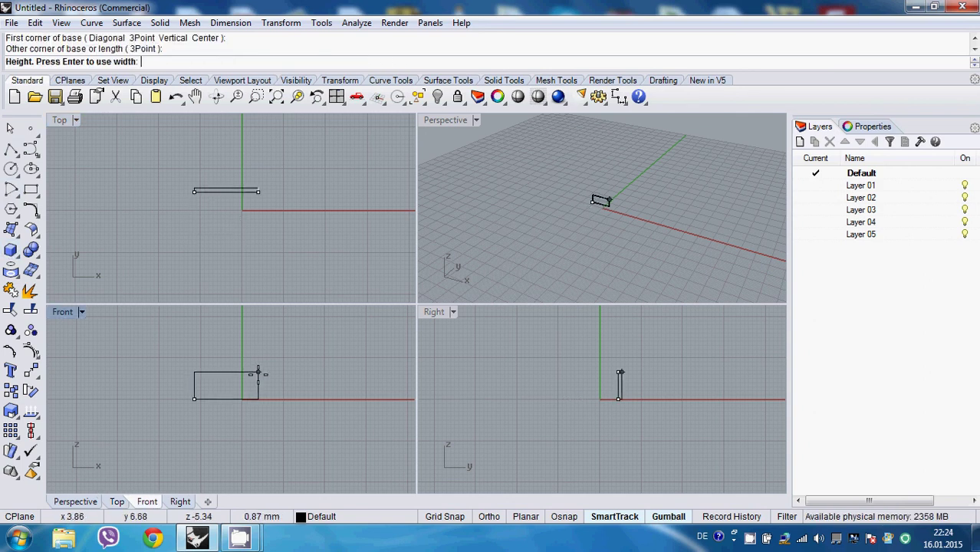
pyautogui.click(237, 242)
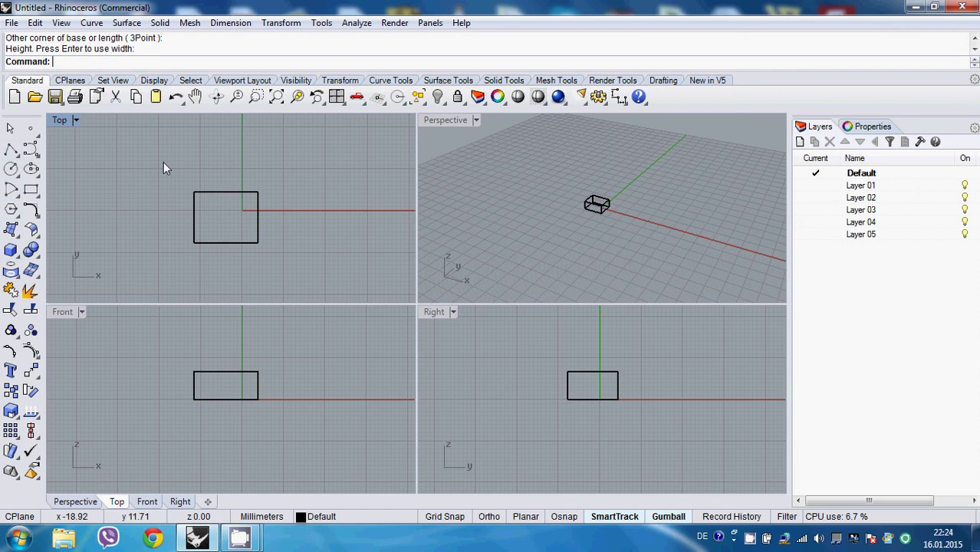
pyautogui.moveTo(164, 162); pyautogui.dragTo(311, 256)
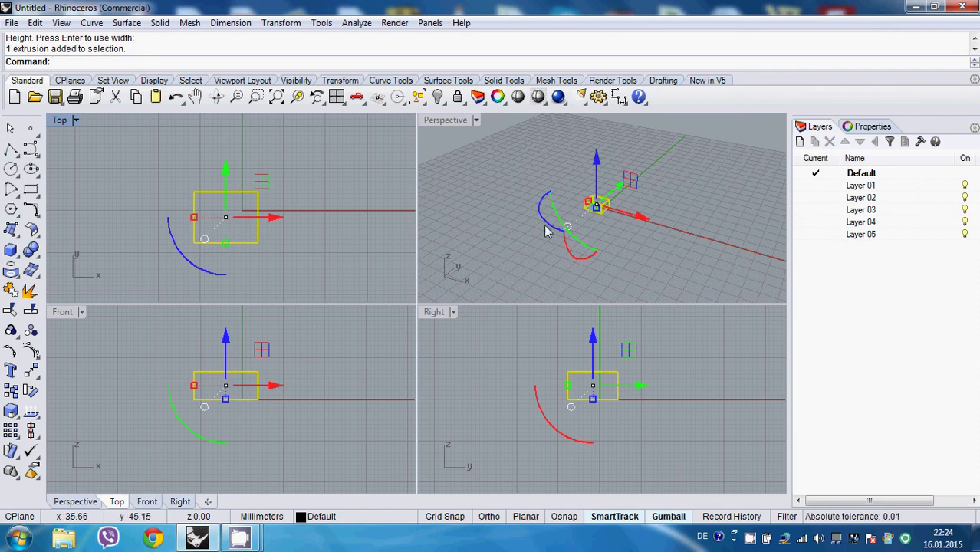
# Step: Orbit Perspective and pan Top around the box, then push it along its gumball X arrow
pyautogui.moveTo(679, 234)
pyautogui.mouseDown(button='right')
pyautogui.moveTo(658, 238)
pyautogui.moveTo(665, 247)
pyautogui.mouseUp(button='right')
pyautogui.rightClick(666, 247)
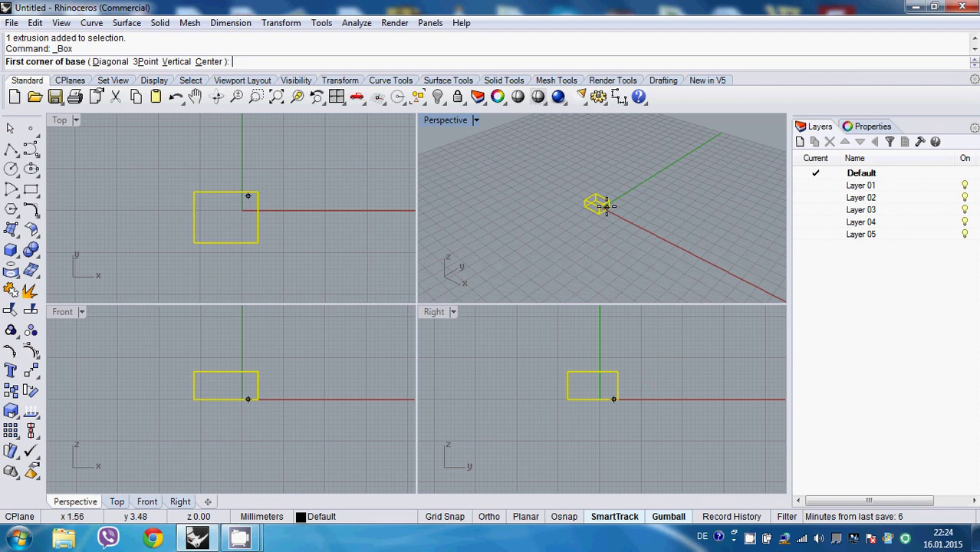
pyautogui.press('Escape')
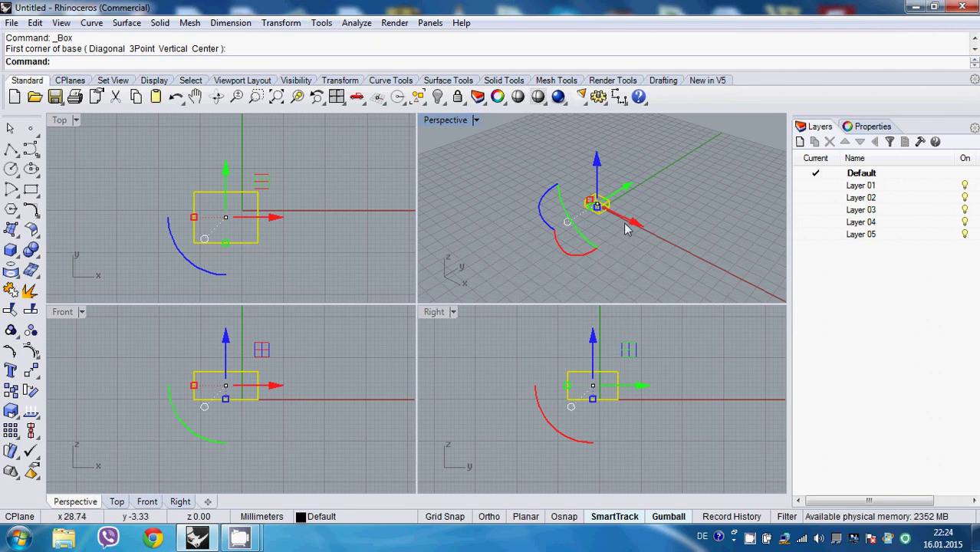
pyautogui.moveTo(630, 221); pyautogui.dragTo(540, 193, button='right')
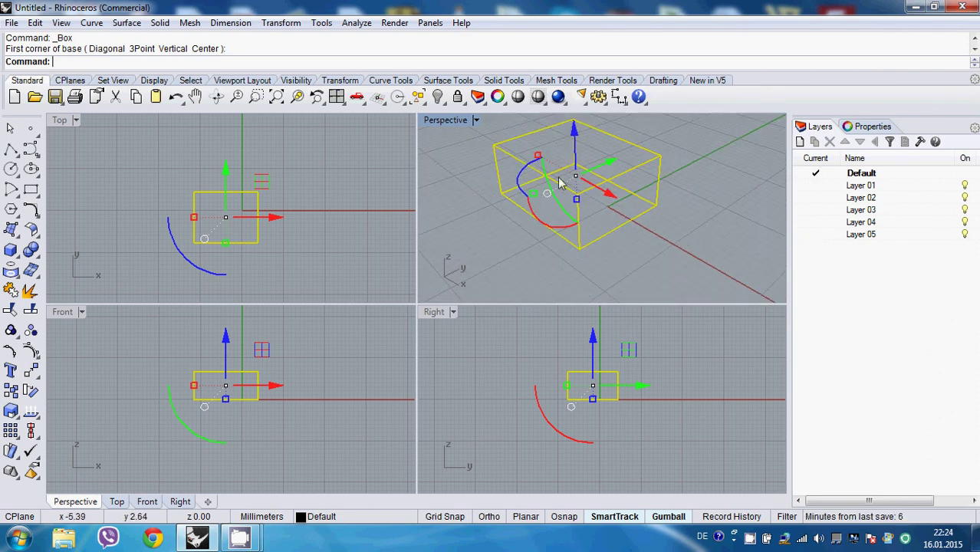
pyautogui.moveTo(249, 190); pyautogui.dragTo(227, 243, button='right')
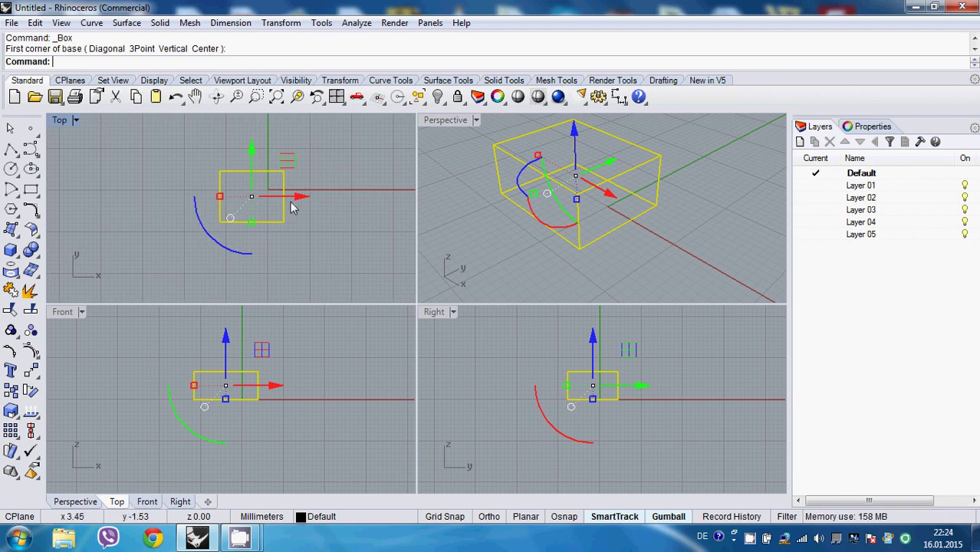
pyautogui.moveTo(292, 200)
pyautogui.mouseDown()
pyautogui.moveTo(328, 200)
pyautogui.moveTo(278, 197)
pyautogui.mouseUp()
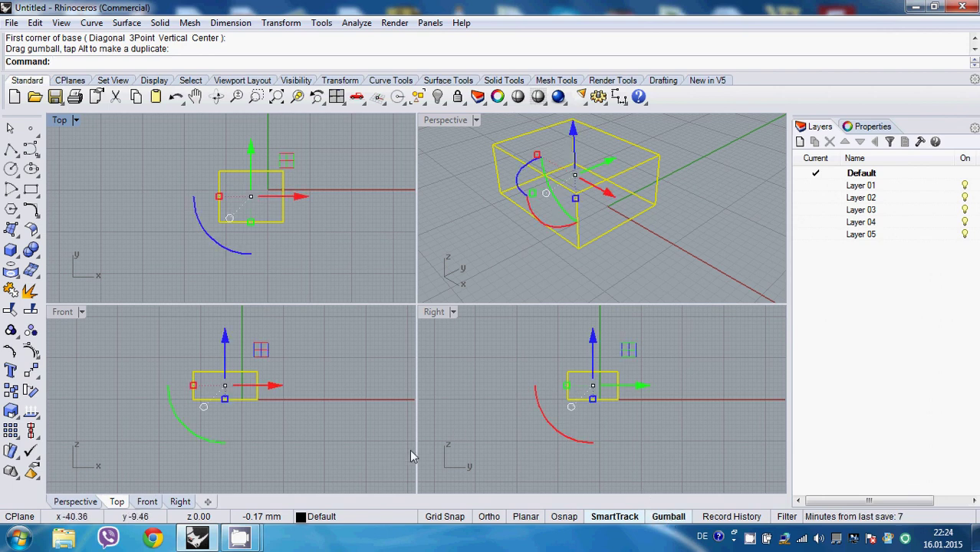
# Step: Deselect the box and show the Osnap checkbox bar above the status bar
pyautogui.click(565, 516)
pyautogui.press('Escape')
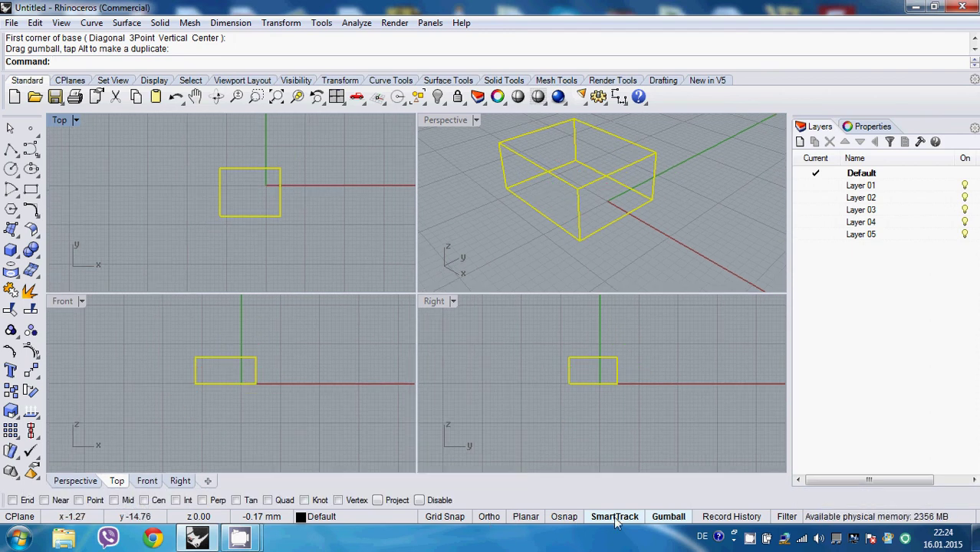
pyautogui.click(560, 518)
pyautogui.click(561, 520)
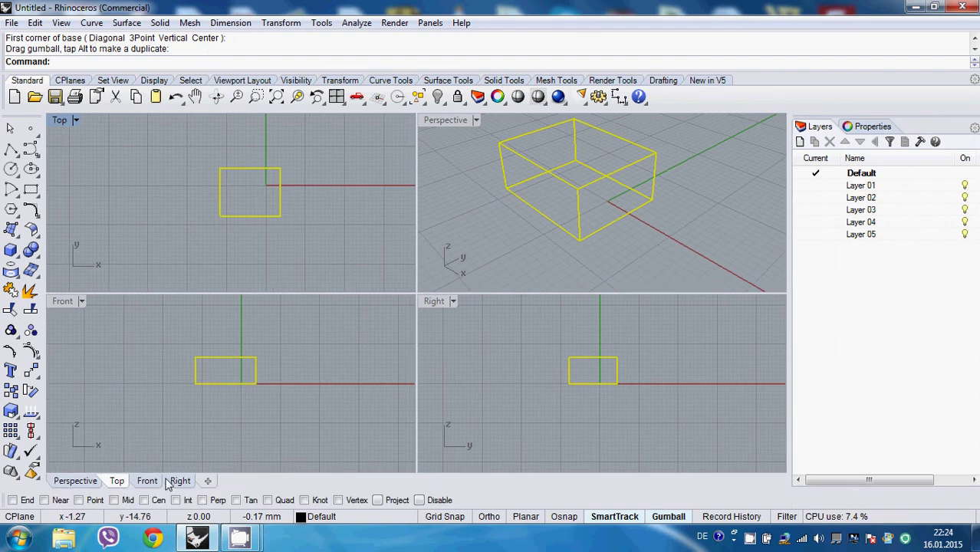
pyautogui.moveTo(273, 402); pyautogui.dragTo(296, 404, button='right')
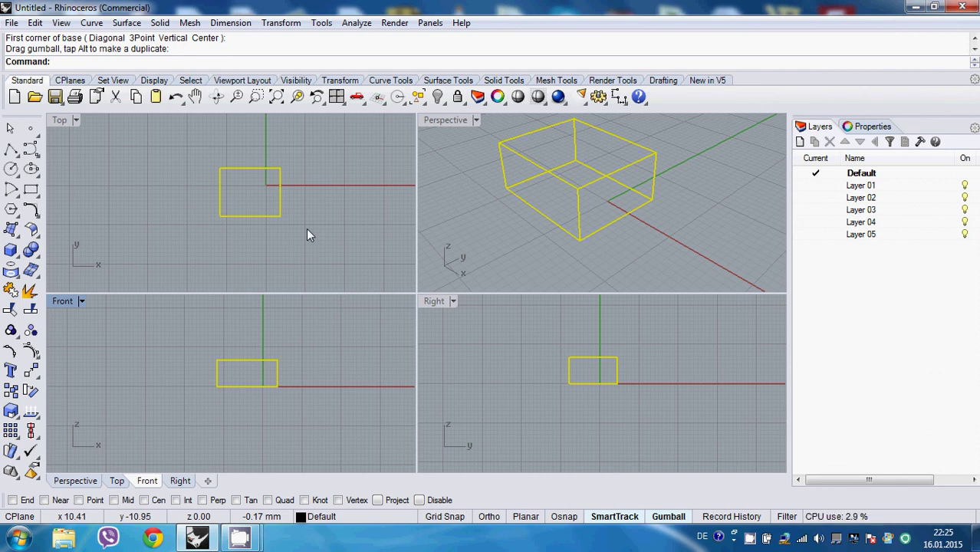
# Step: Orbit the Perspective view around the box, deselect it, and pan the Top view so it shifts left
pyautogui.click(574, 210)
pyautogui.moveTo(574, 209)
pyautogui.mouseDown(button='right')
pyautogui.moveTo(619, 218)
pyautogui.moveTo(602, 245)
pyautogui.moveTo(604, 225)
pyautogui.moveTo(596, 230)
pyautogui.moveTo(591, 217)
pyautogui.mouseUp(button='right')
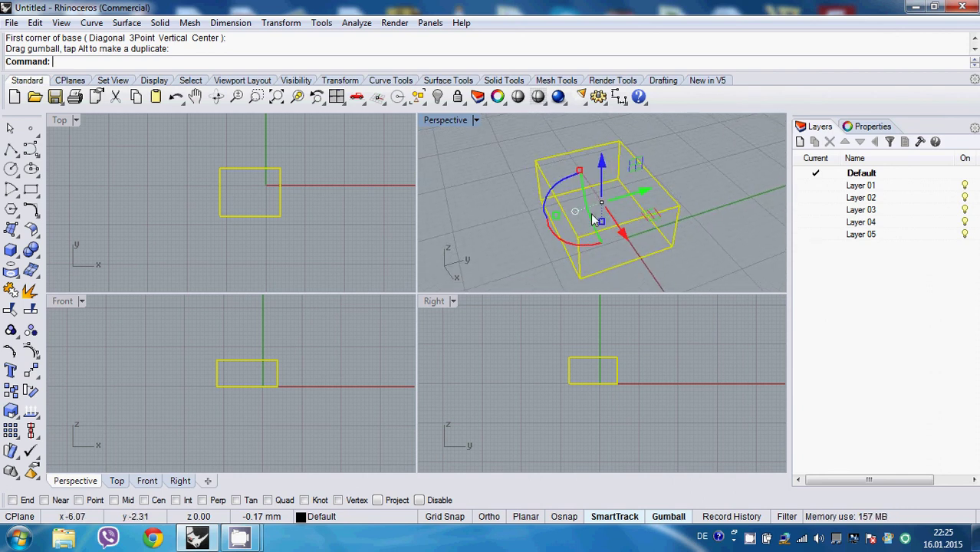
pyautogui.click(314, 203)
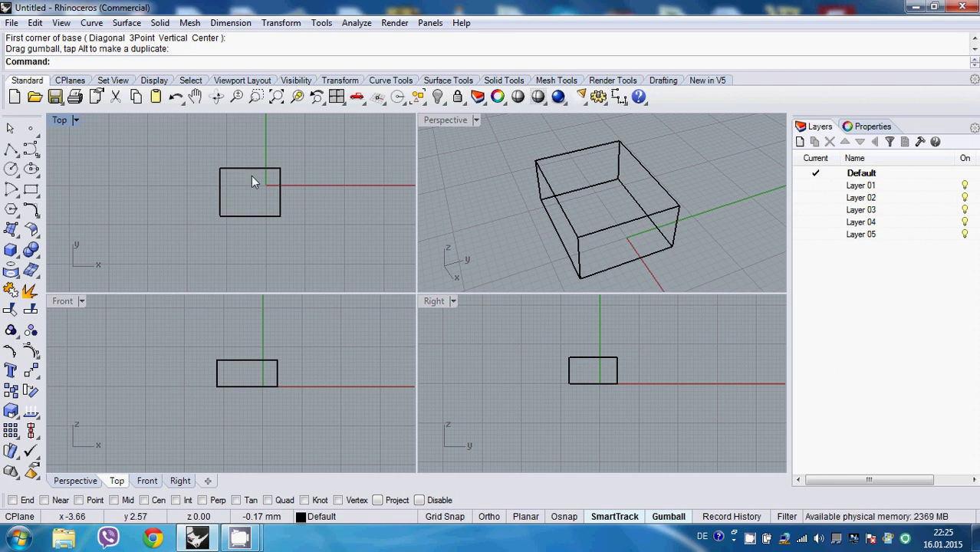
pyautogui.moveTo(249, 189); pyautogui.dragTo(204, 184, button='right')
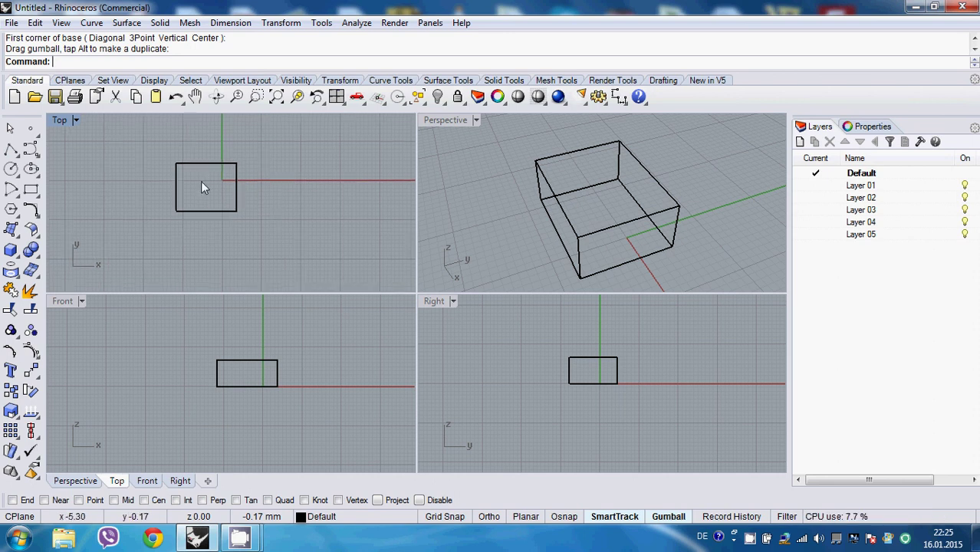